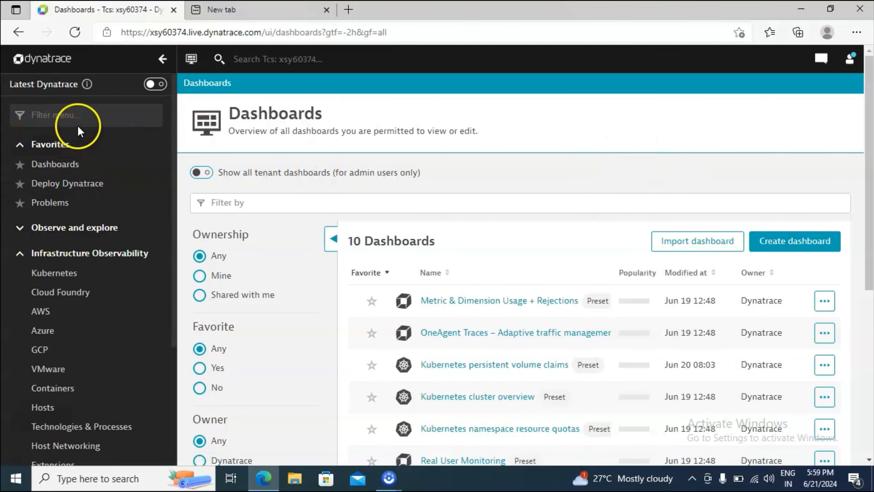
# Filter the navigation menu for "host", go to Hosts and open the overview of host DESKTOP-EJFKB70
pyautogui.click(83, 114)
pyautogui.write('h')
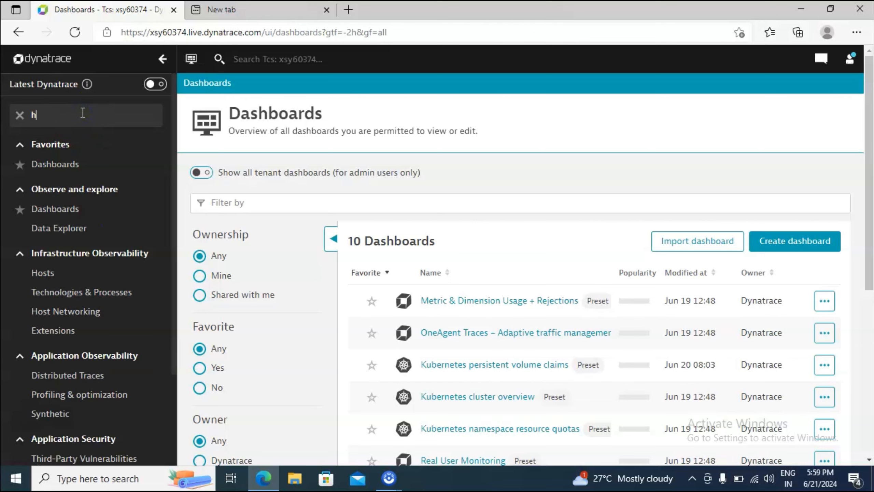
pyautogui.write('ost')
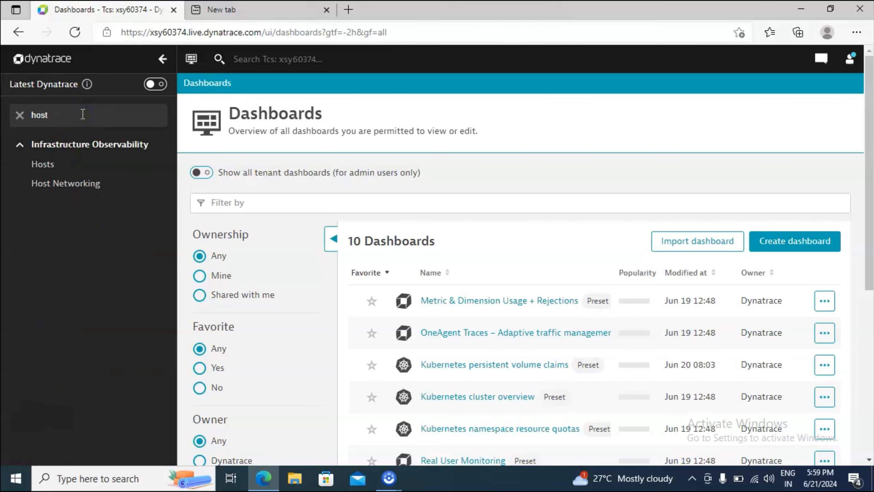
pyautogui.click(47, 167)
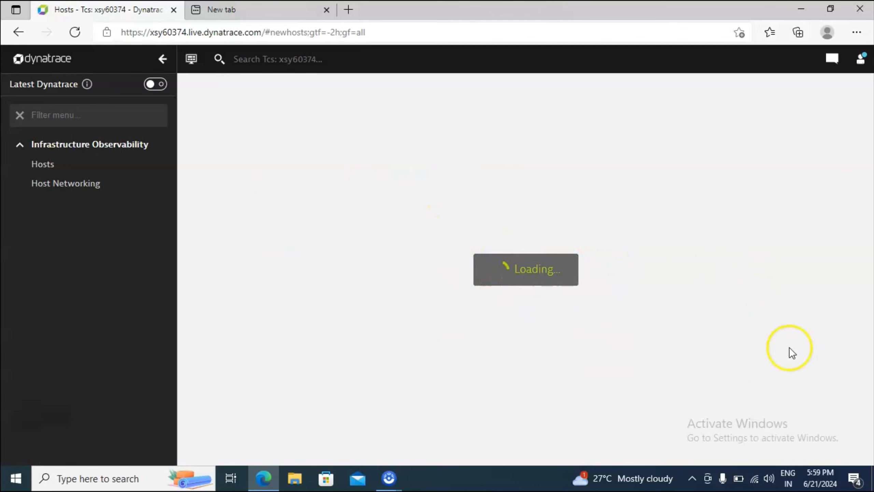
pyautogui.click(446, 258)
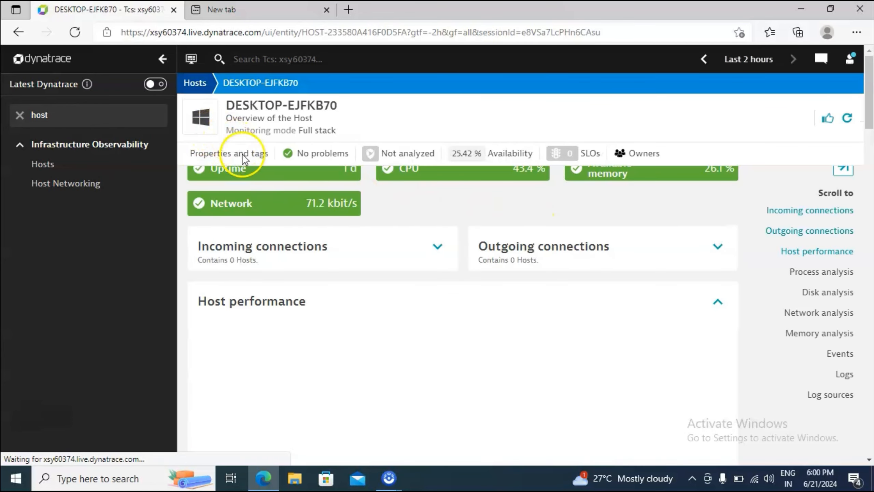
# Examine the host's properties and tags, including the OneAgent version, the monitoring mode and whether a host group is listed
pyautogui.click(243, 155)
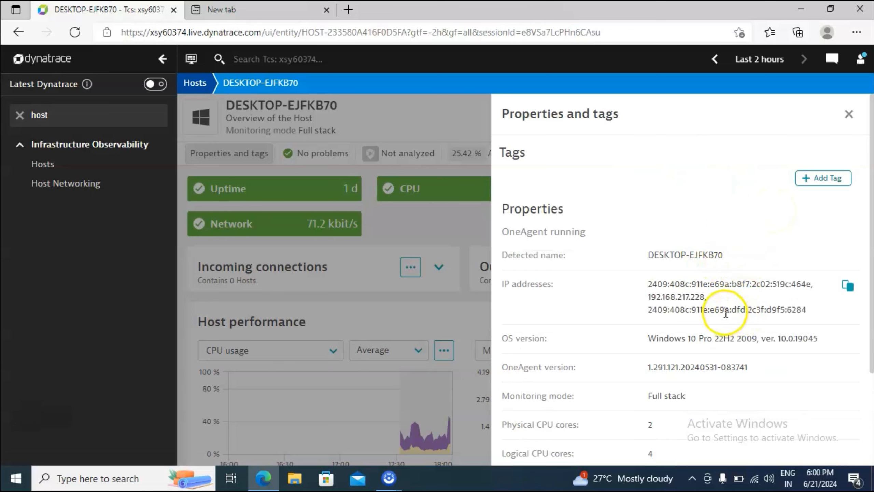
pyautogui.scroll(-2, 783, 353)
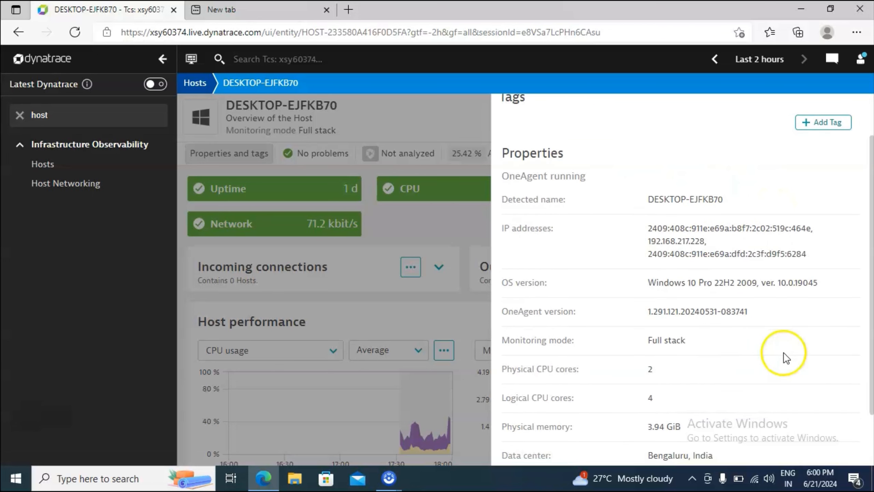
pyautogui.moveTo(755, 314); pyautogui.dragTo(641, 316)
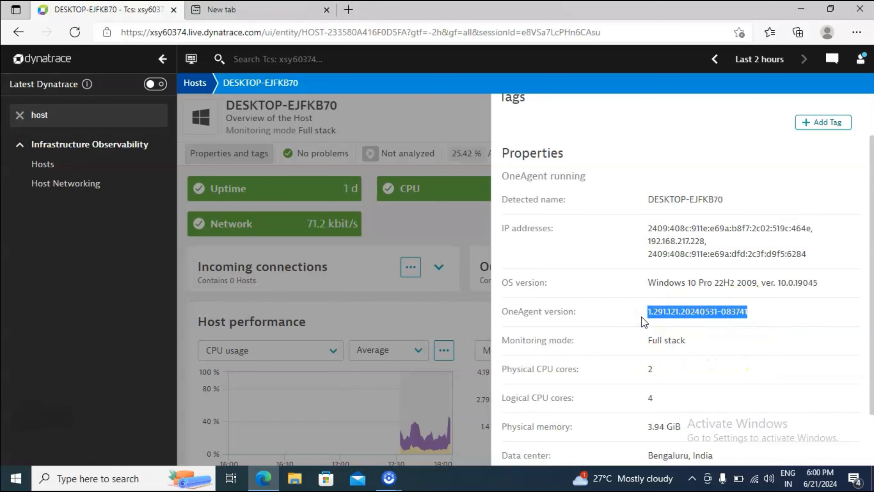
pyautogui.tripleClick(674, 340)
pyautogui.click(616, 341)
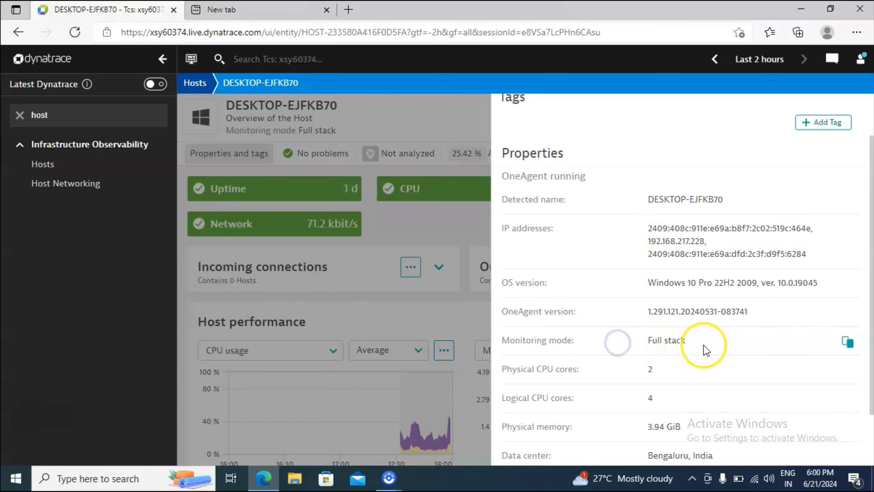
pyautogui.moveTo(703, 344); pyautogui.dragTo(634, 345)
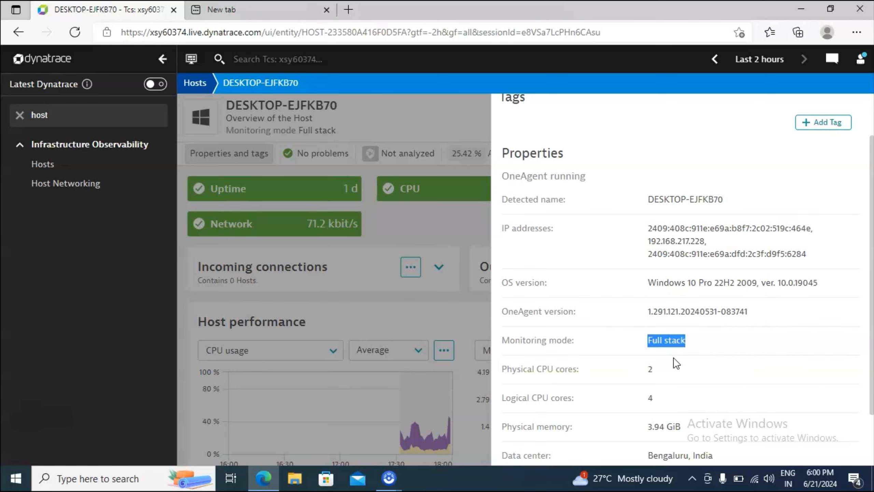
pyautogui.scroll(-2, 672, 378)
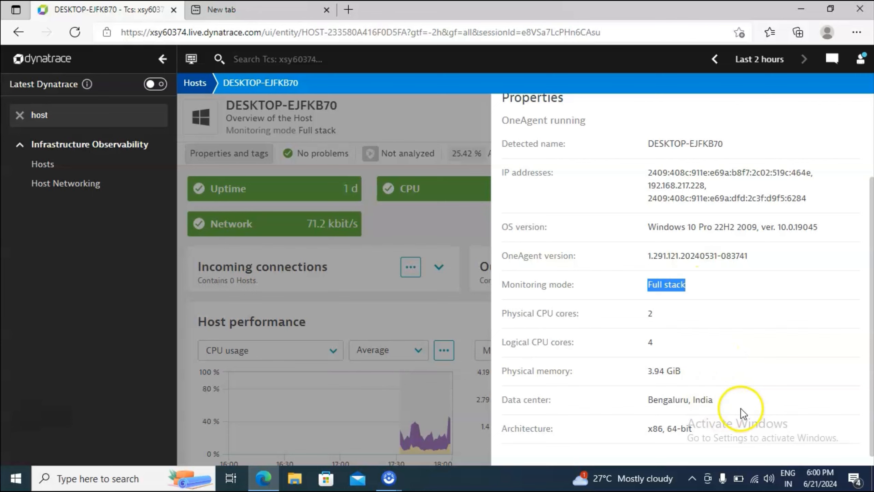
pyautogui.click(606, 251)
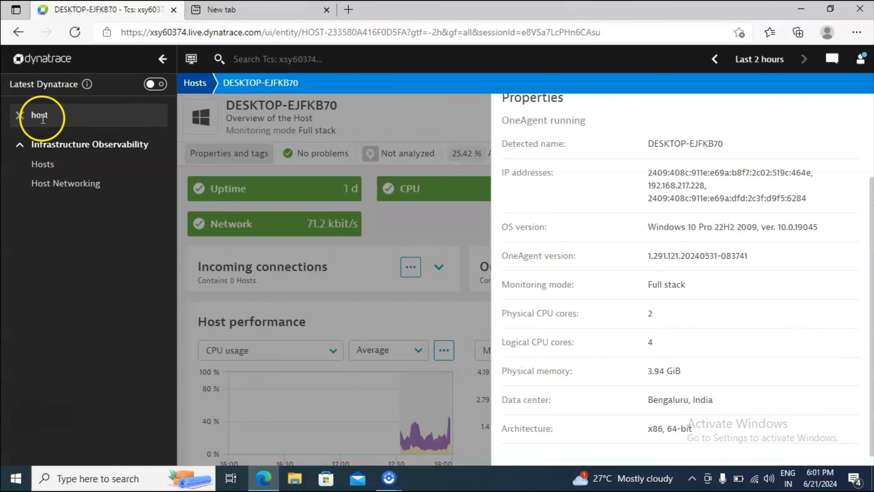
# Filter the navigation menu for "dep" and open the Deployment Status page for OneAgents
pyautogui.click(55, 115)
pyautogui.moveTo(56, 115); pyautogui.dragTo(2, 118)
pyautogui.write('dep')
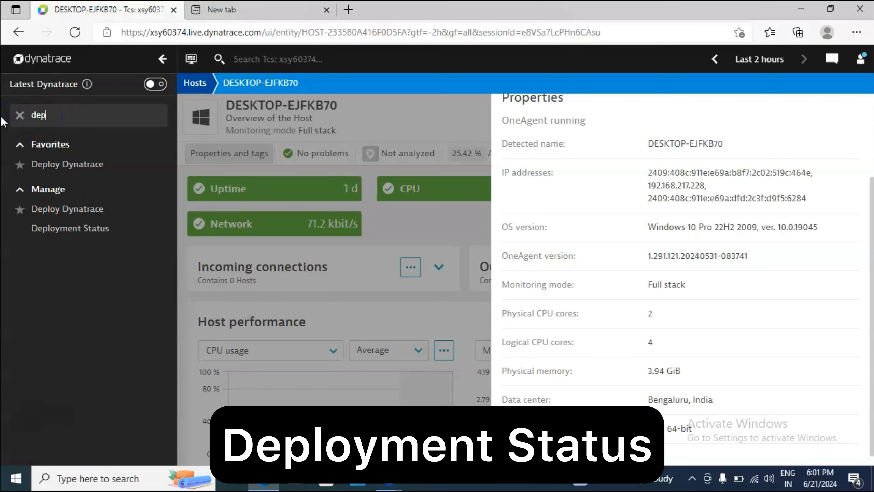
pyautogui.click(79, 229)
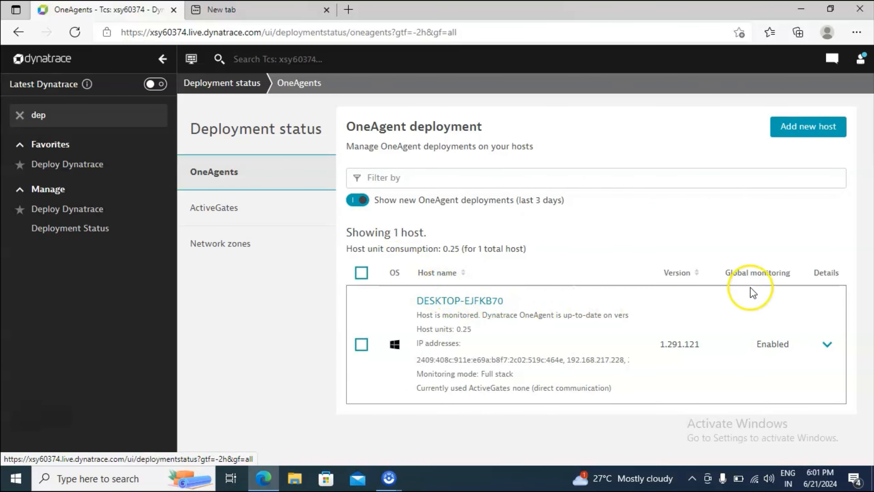
# Select host DESKTOP-EJFKB70 in the OneAgent deployment list and run the "modify host group" remote configuration action on it
pyautogui.click(361, 345)
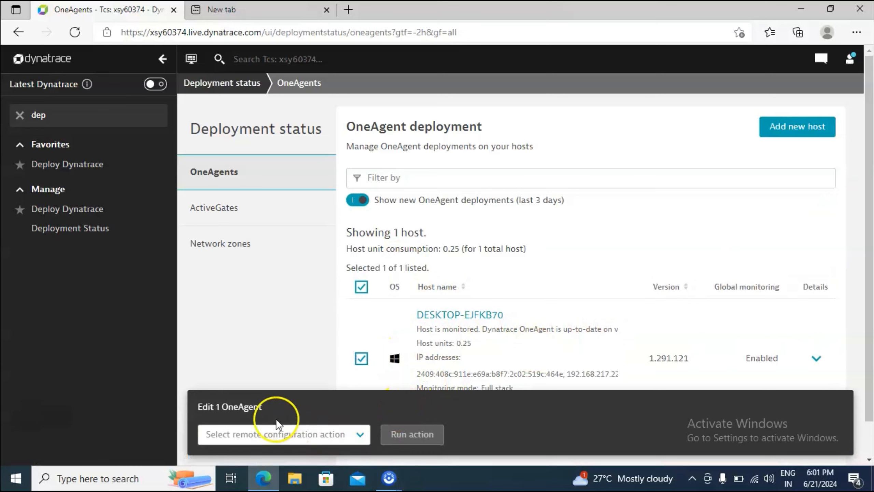
pyautogui.click(360, 435)
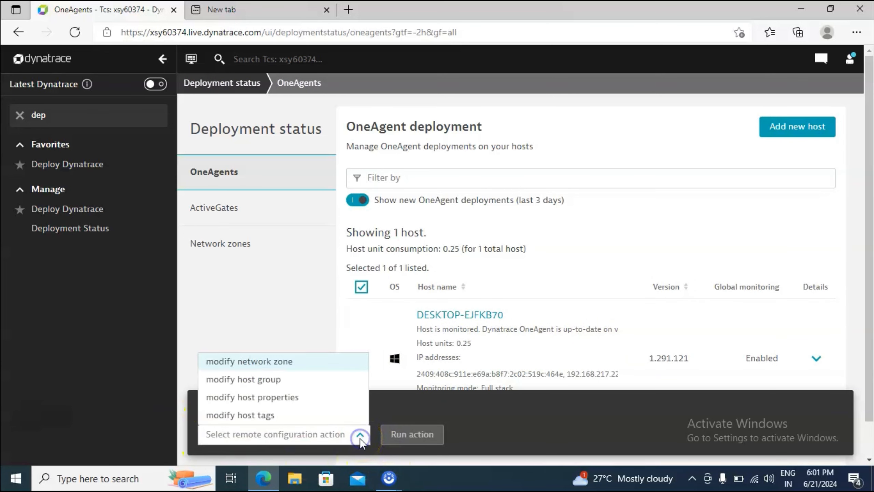
pyautogui.click(250, 377)
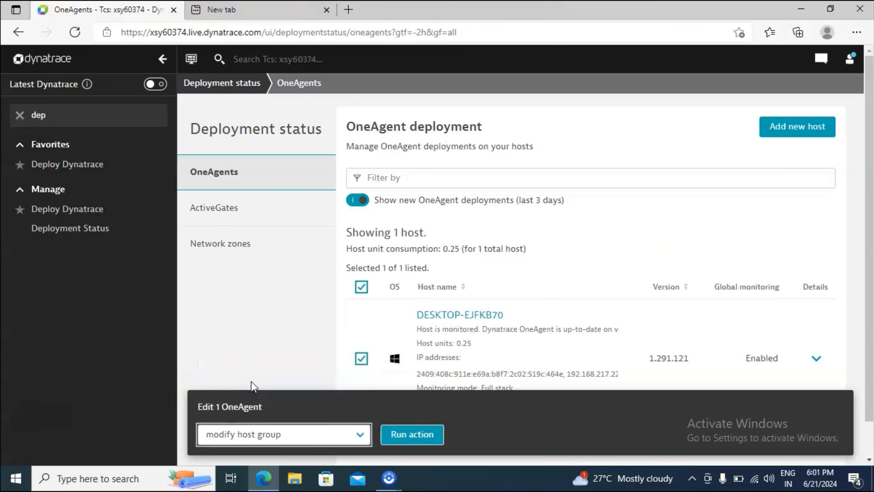
pyautogui.click(410, 434)
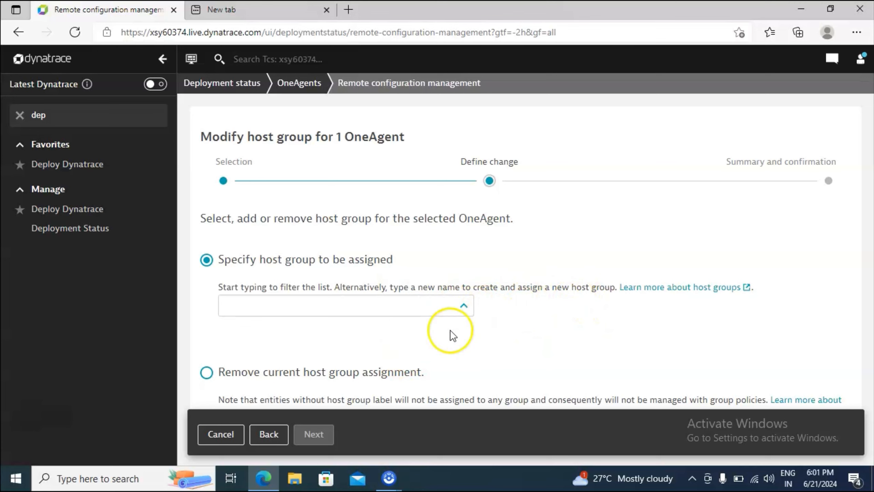
# Assign the Citrix_Host_Server host group to the OneAgent, apply the change with the OneAgent restart, and reload the deployment page
pyautogui.click(299, 309)
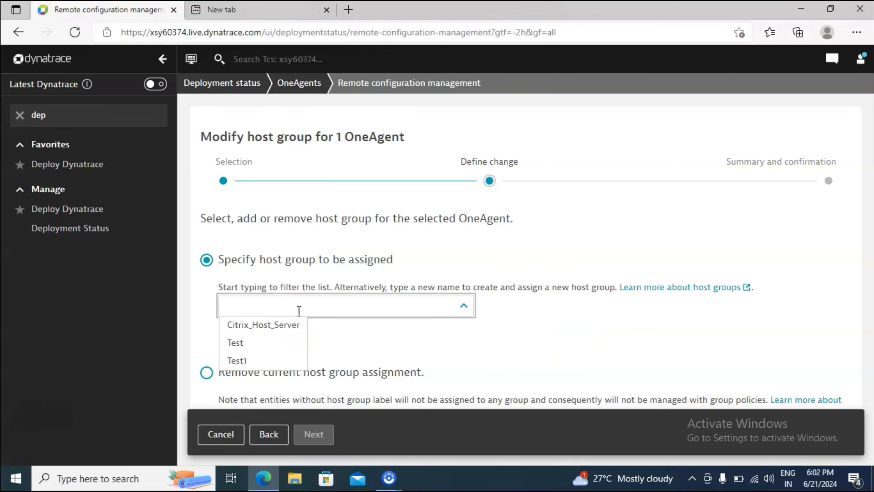
pyautogui.click(264, 327)
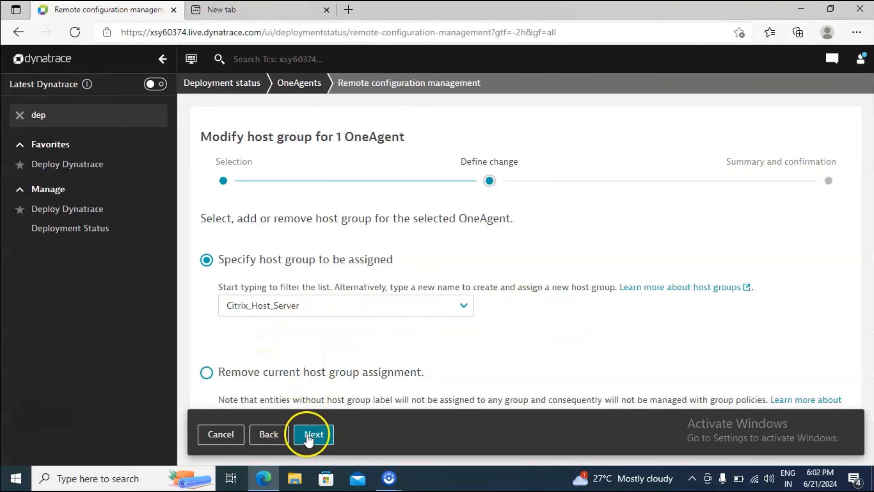
pyautogui.click(297, 433)
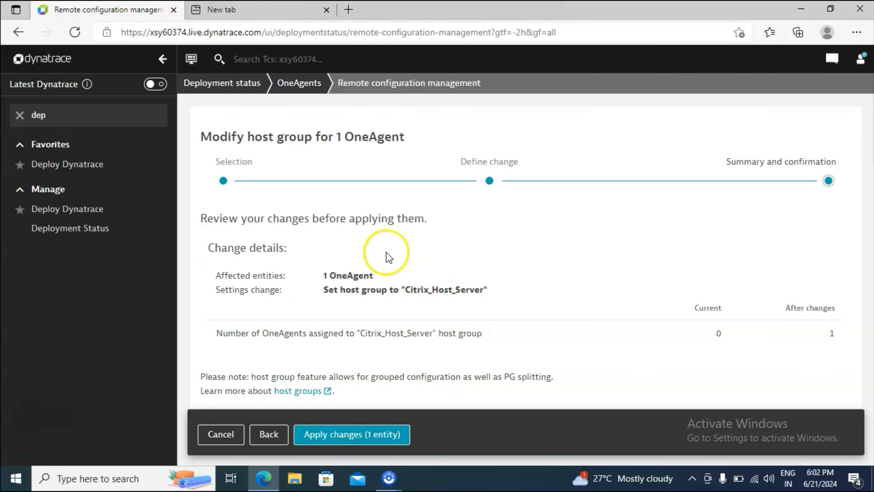
pyautogui.click(367, 444)
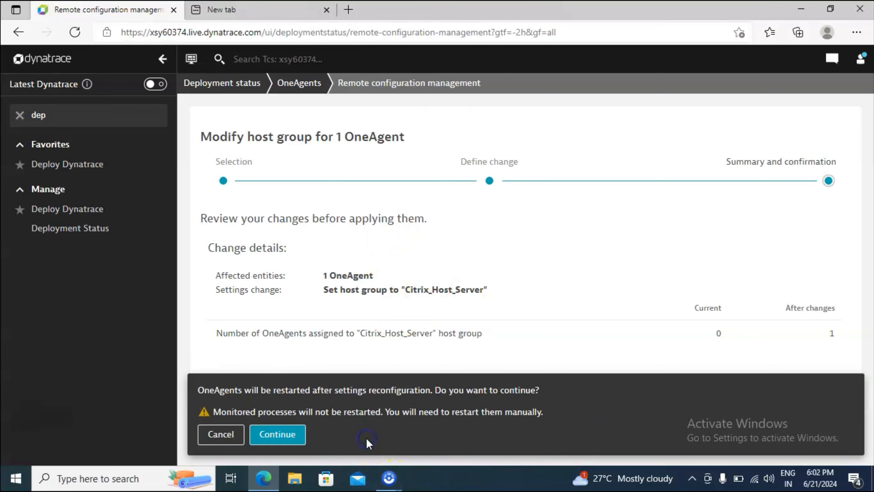
pyautogui.click(277, 434)
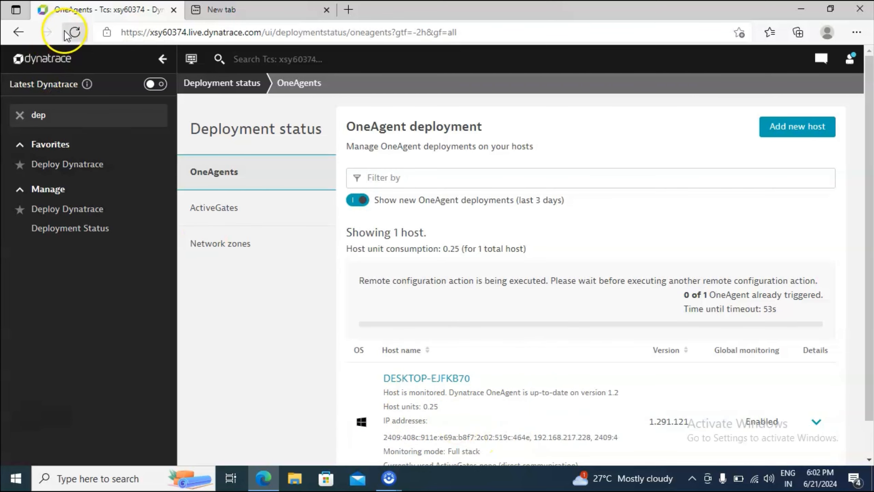
pyautogui.click(74, 32)
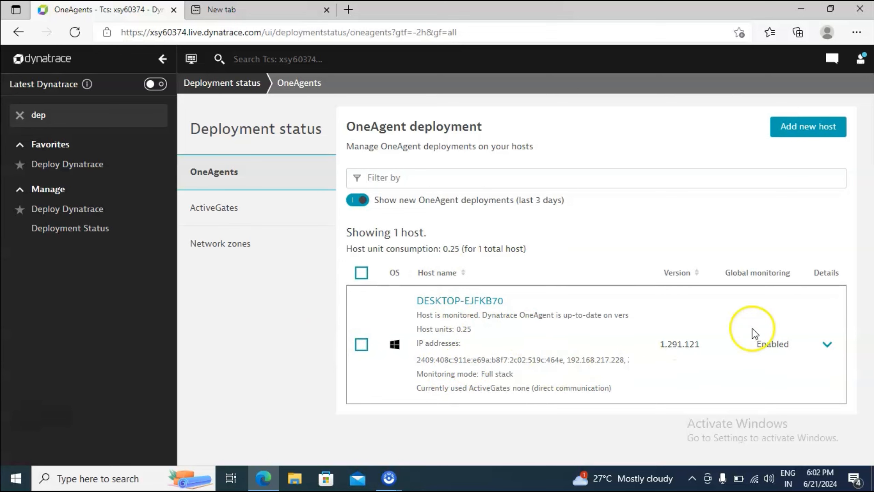
# Find host DESKTOP-EJFKB70 again through the Hosts page and check the host group in its properties and tags
pyautogui.click(55, 119)
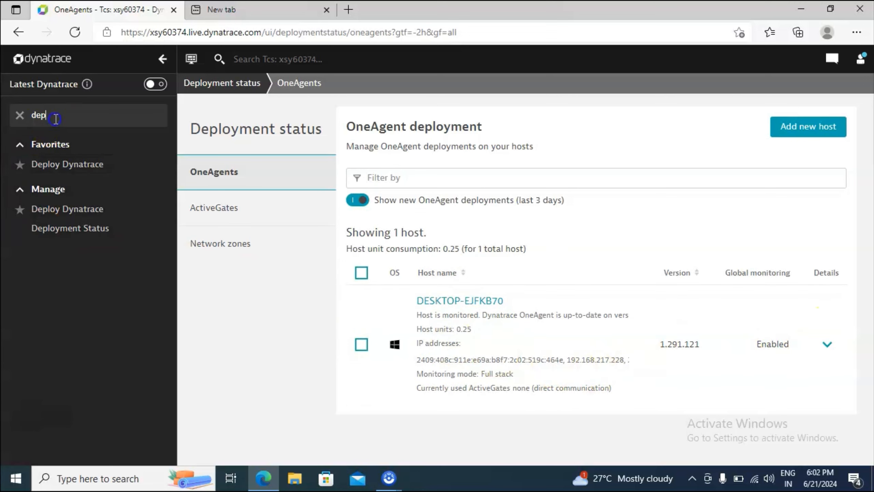
pyautogui.hotkey('ctrl', 'a')
pyautogui.write('hosst')
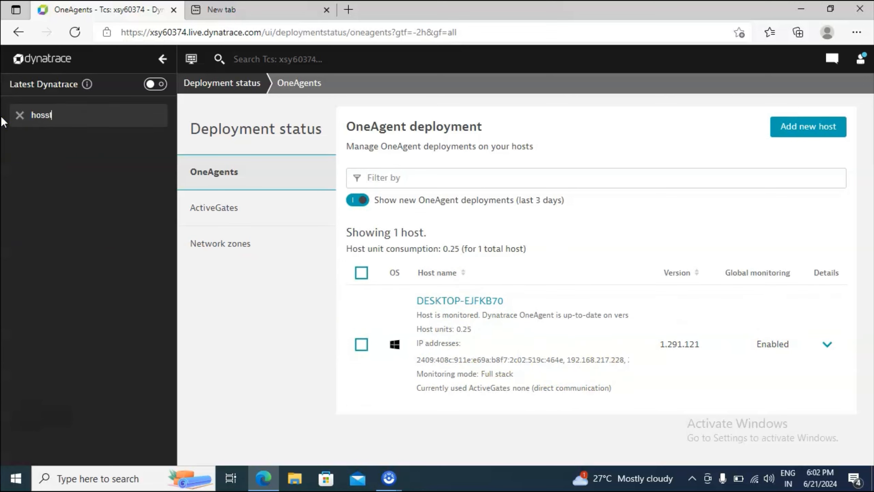
pyautogui.press('BackSpace')
pyautogui.press('BackSpace')
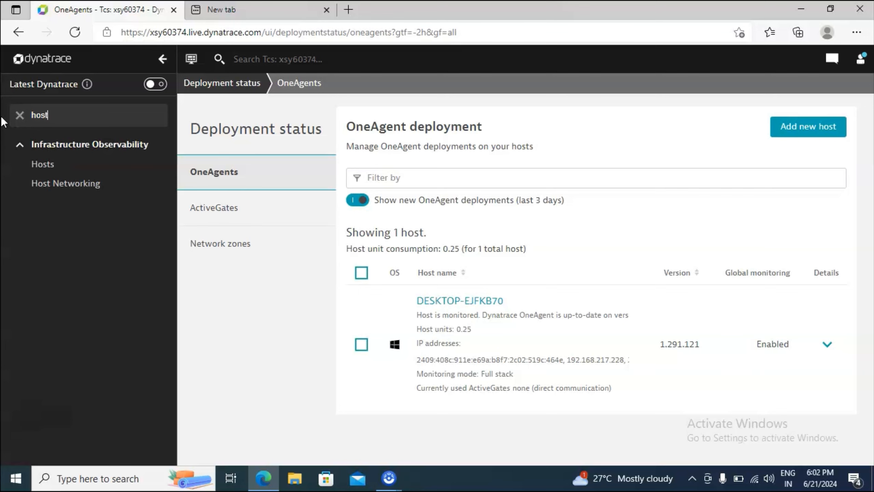
pyautogui.click(53, 163)
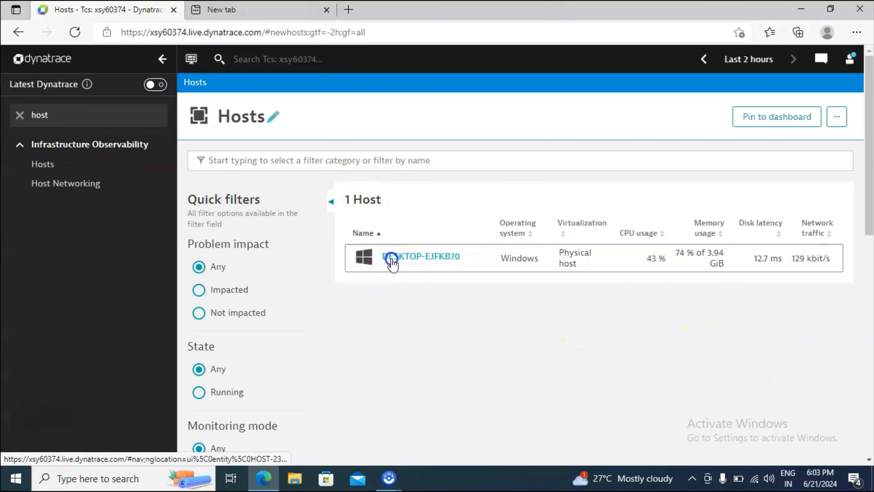
pyautogui.click(392, 261)
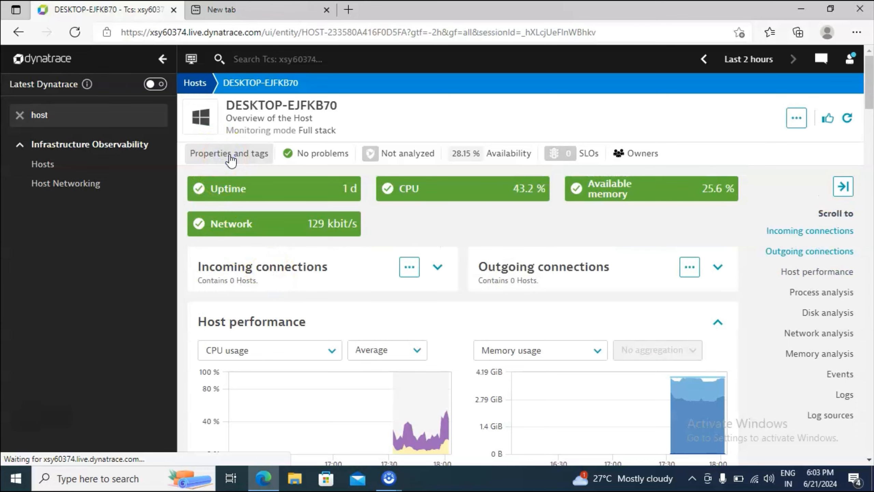
pyautogui.click(229, 153)
pyautogui.scroll(-3, 746, 370)
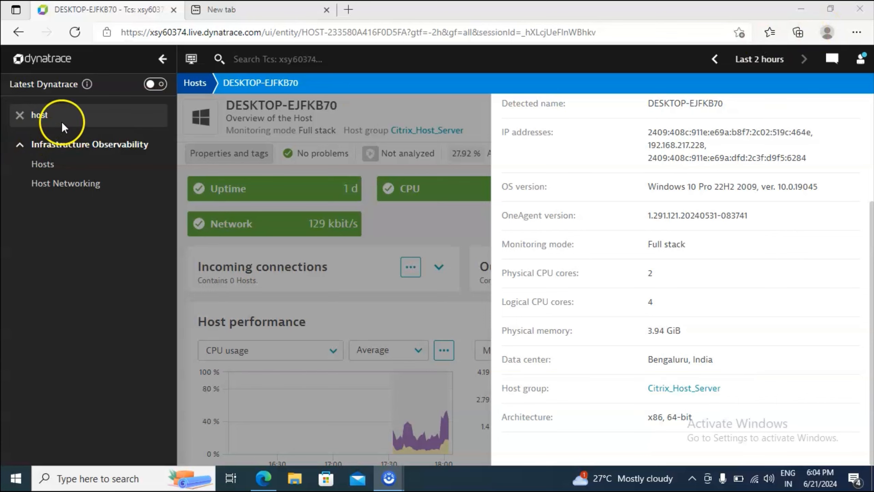
# Filter the menu for "deplo", open Deployment Status and check the host group shown in the DESKTOP-EJFKB70 entry
pyautogui.click(70, 115)
pyautogui.moveTo(69, 115); pyautogui.dragTo(3, 127)
pyautogui.write('deplo')
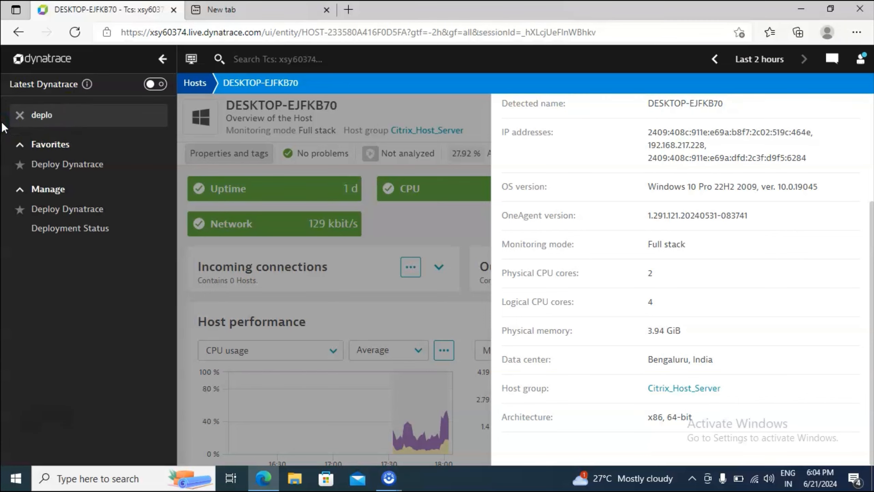
pyautogui.click(30, 195)
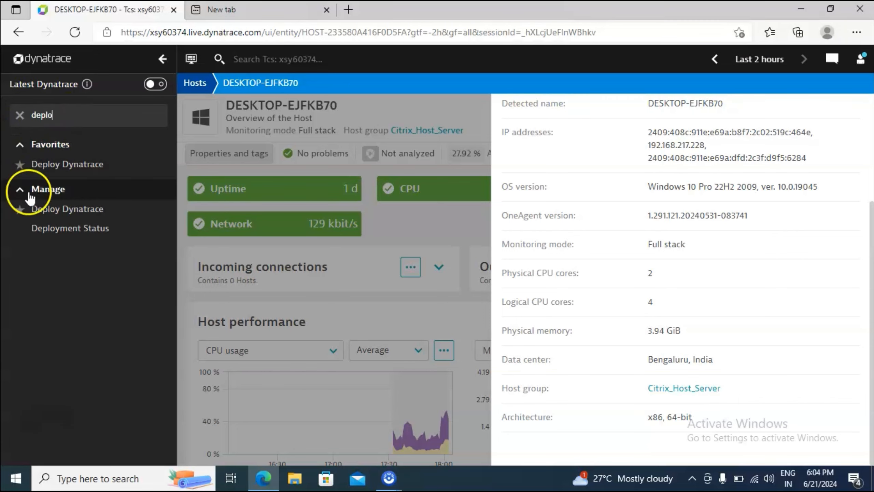
pyautogui.click(63, 236)
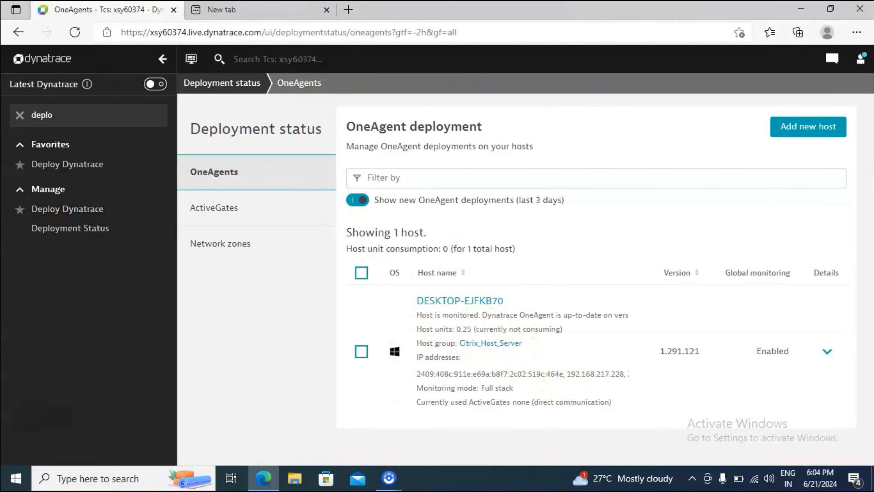
pyautogui.moveTo(408, 328)
pyautogui.mouseDown()
pyautogui.moveTo(411, 353)
pyautogui.moveTo(547, 356)
pyautogui.mouseUp()
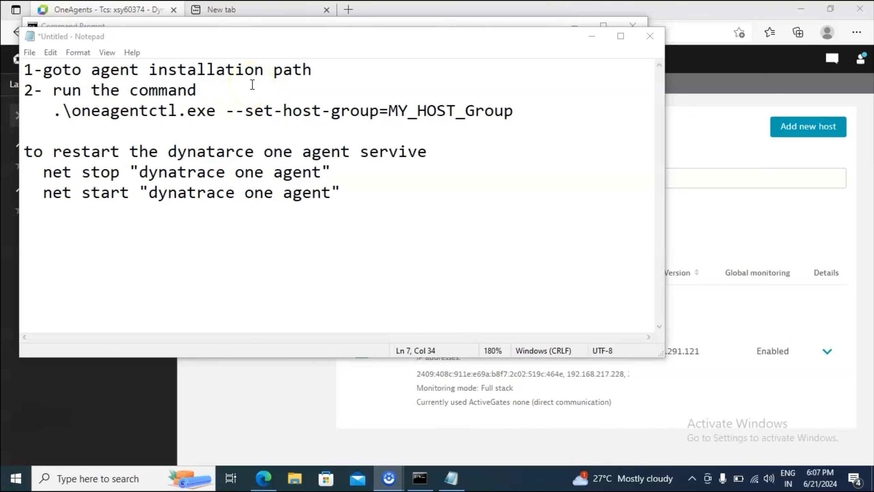
# In the Notepad notes, review the instructions for going to the agent installation path and running oneagentctl.exe with --set-host-group=MY_HOST_Group
pyautogui.moveTo(314, 70); pyautogui.dragTo(43, 72)
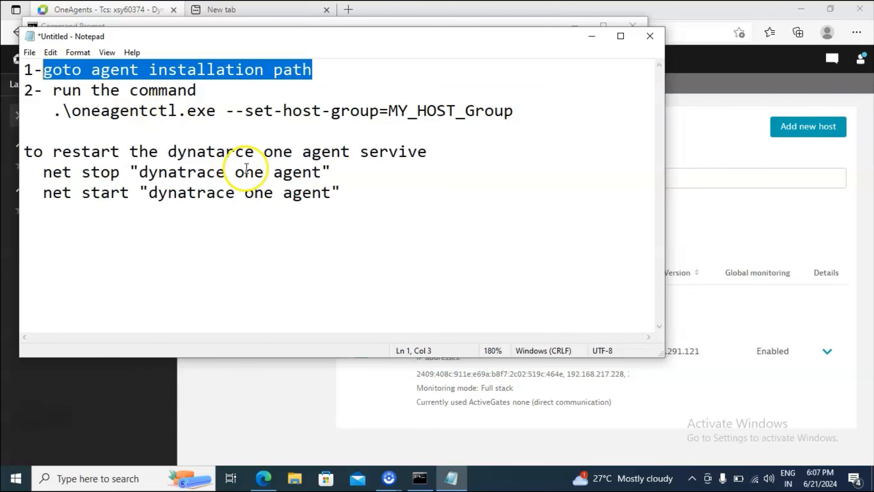
pyautogui.click(524, 115)
pyautogui.moveTo(523, 114); pyautogui.dragTo(43, 117)
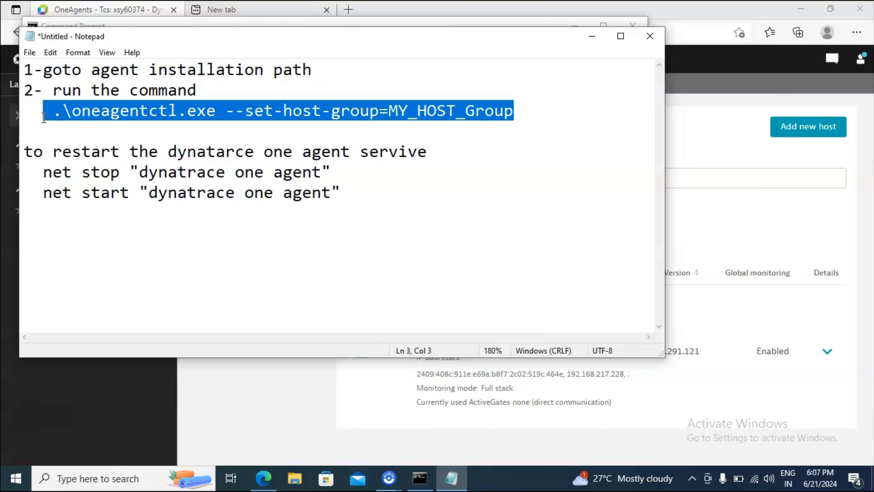
# Switch to File Explorer and open the folder C:\Program Files\dynatrace\oneagent\agent\tools
pyautogui.click(295, 478)
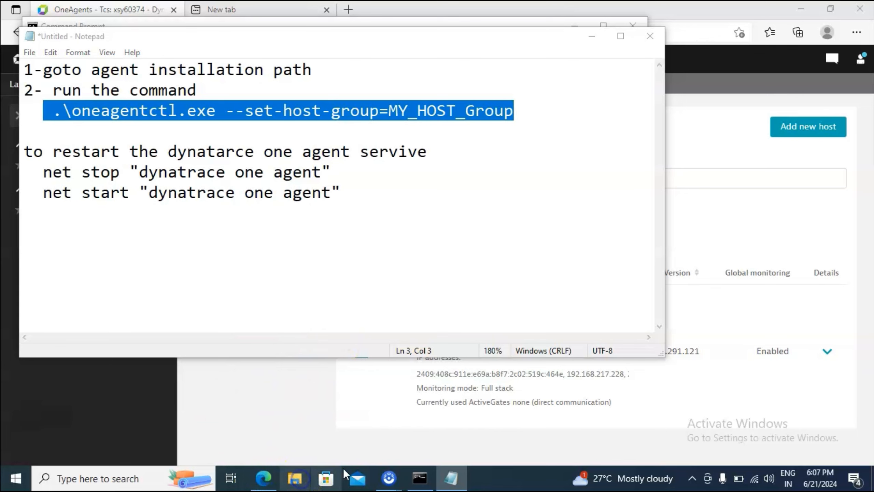
pyautogui.click(298, 477)
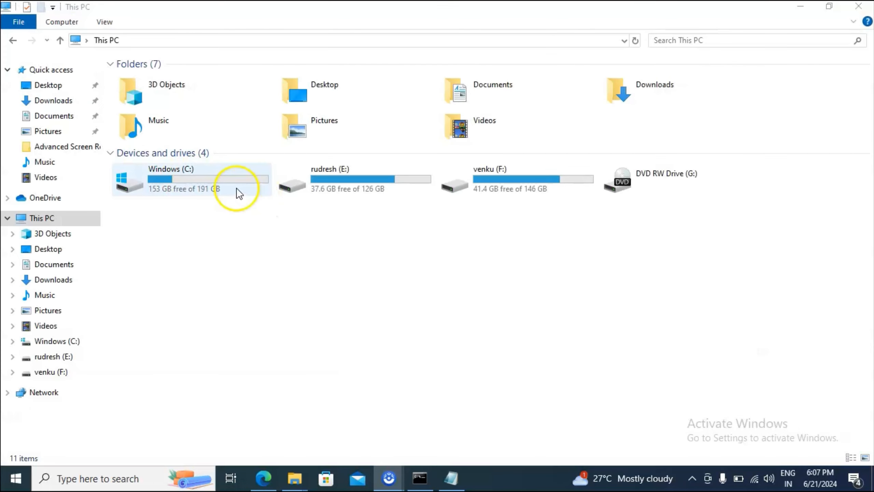
pyautogui.doubleClick(236, 187)
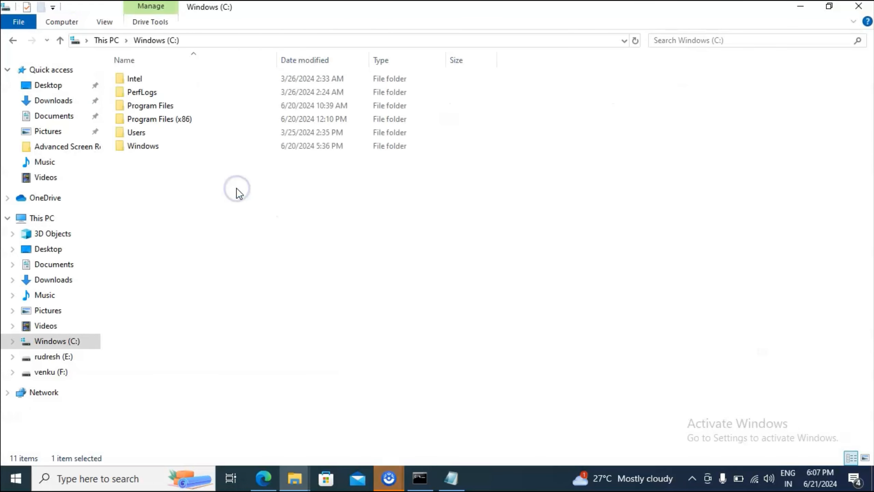
pyautogui.doubleClick(148, 105)
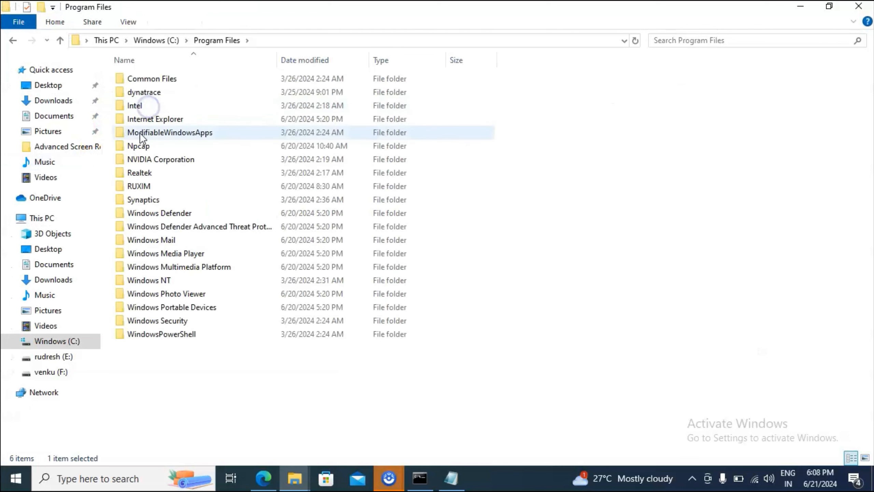
pyautogui.doubleClick(163, 93)
pyautogui.click(168, 82)
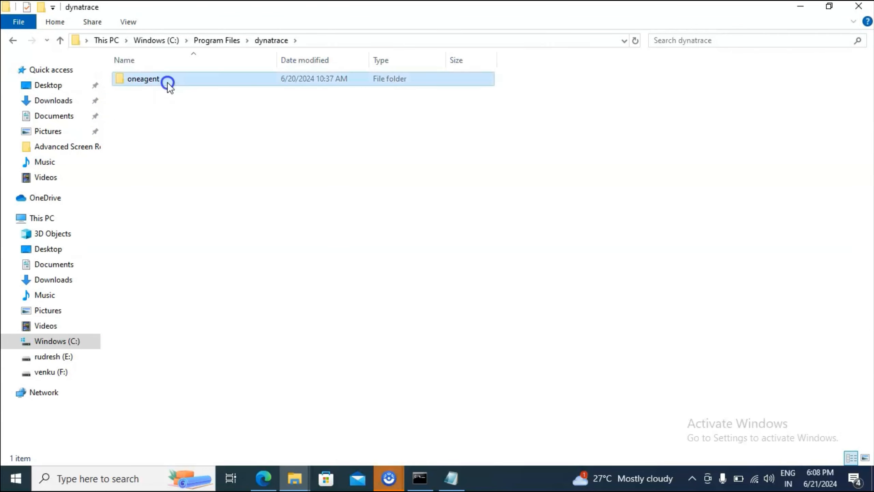
pyautogui.doubleClick(167, 82)
pyautogui.click(166, 81)
pyautogui.doubleClick(166, 82)
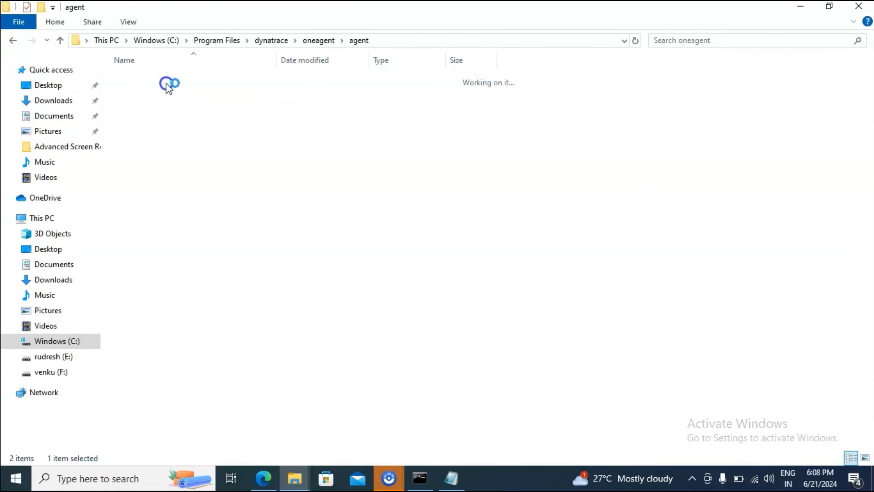
pyautogui.doubleClick(133, 212)
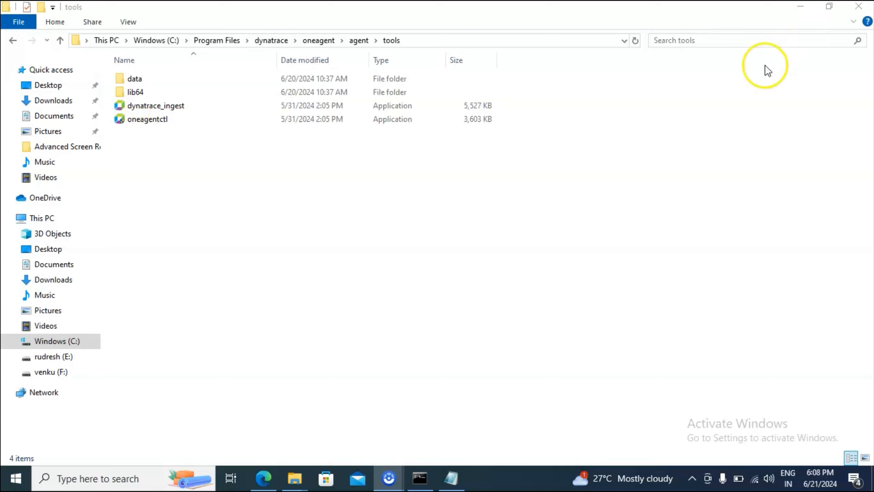
# Copy the tools folder's path and change the Command Prompt directory to C:\Program Files\dynatrace\oneagent\agent\tools
pyautogui.click(600, 40)
pyautogui.hotkey('ctrl', 'c')
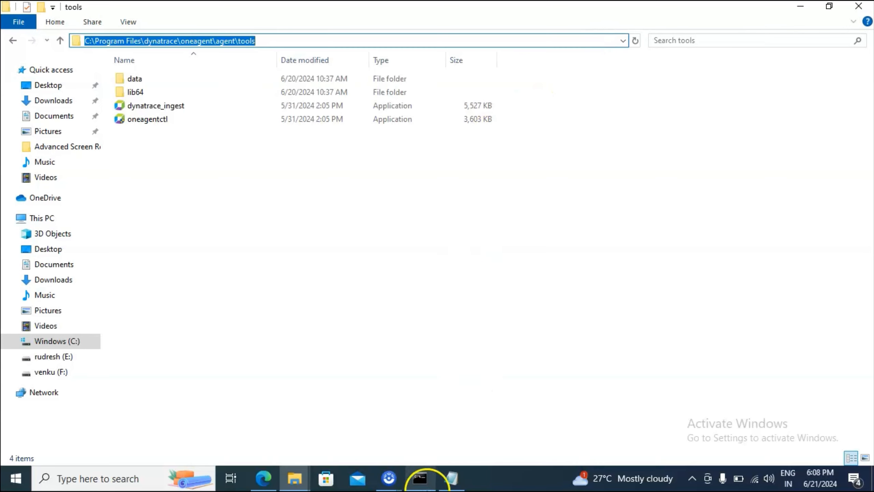
pyautogui.click(420, 478)
pyautogui.write('cd')
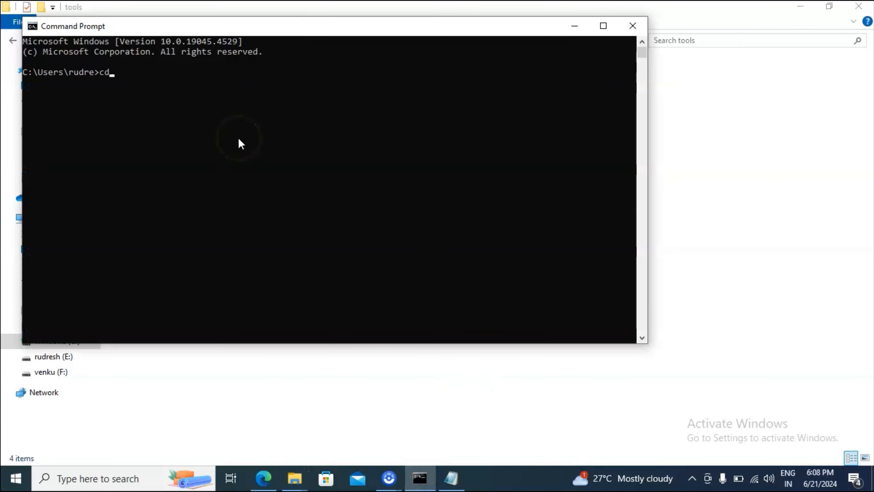
pyautogui.rightClick(291, 138)
pyautogui.press('Return')
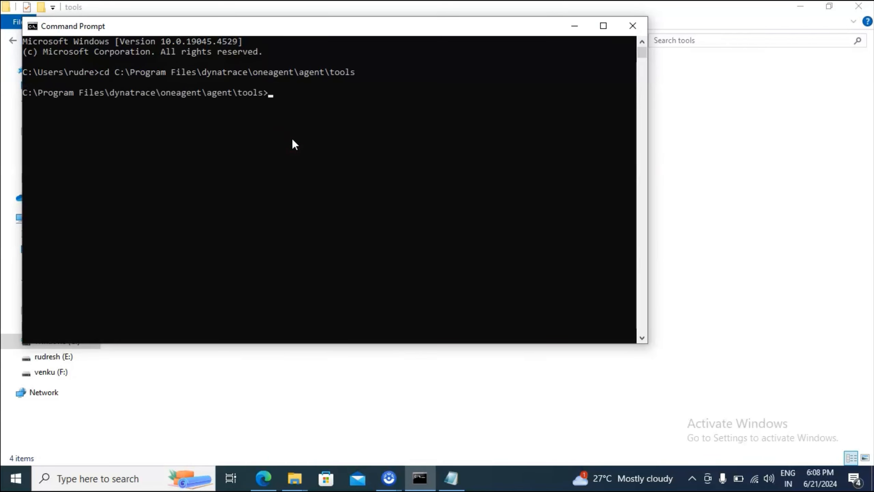
pyautogui.scroll(-2, 399, 136)
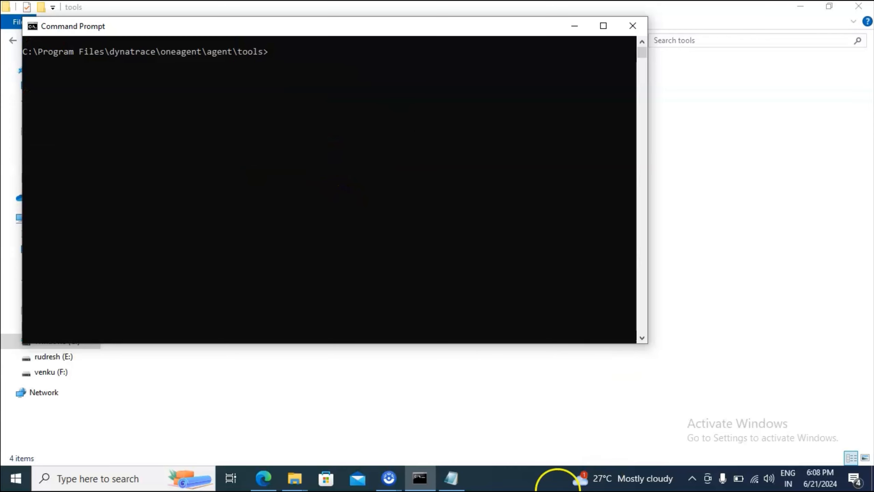
# Copy the host group command from the Notepad notes and run .\oneagentctl.exe --set-host-group=MY_HOST_Group in Command Prompt
pyautogui.click(450, 478)
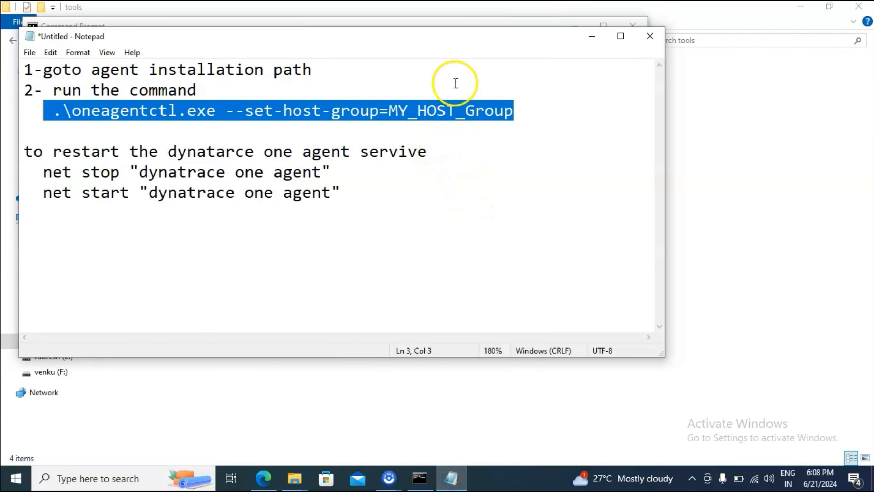
pyautogui.hotkey('alt', 'Tab')
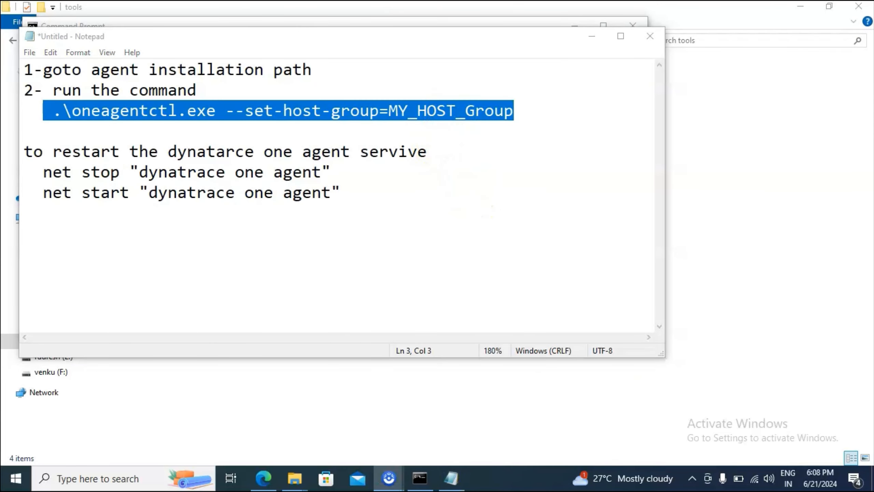
pyautogui.moveTo(43, 95)
pyautogui.mouseDown()
pyautogui.moveTo(93, 125)
pyautogui.moveTo(536, 127)
pyautogui.mouseUp()
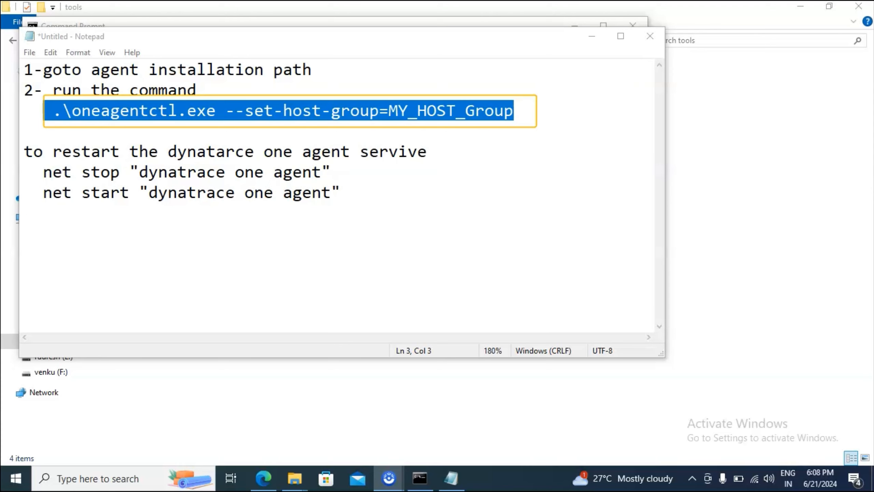
pyautogui.moveTo(504, 116); pyautogui.dragTo(53, 111)
pyautogui.hotkey('ctrl', 'c')
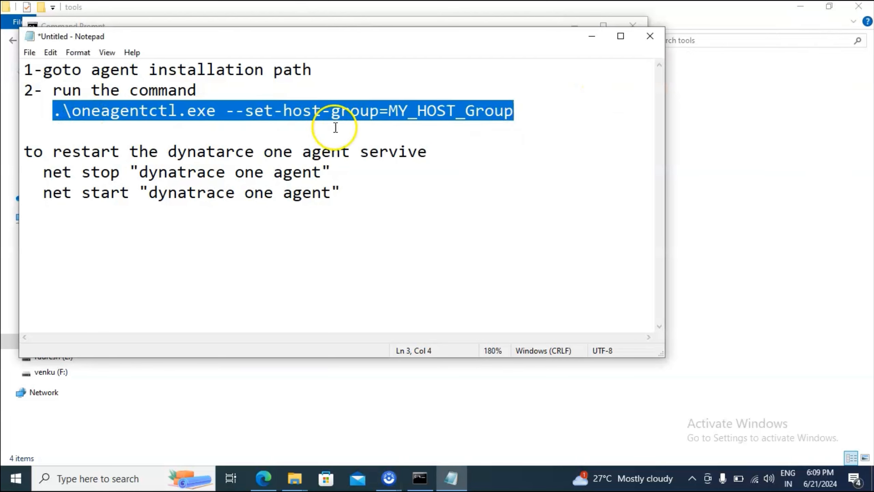
pyautogui.click(717, 98)
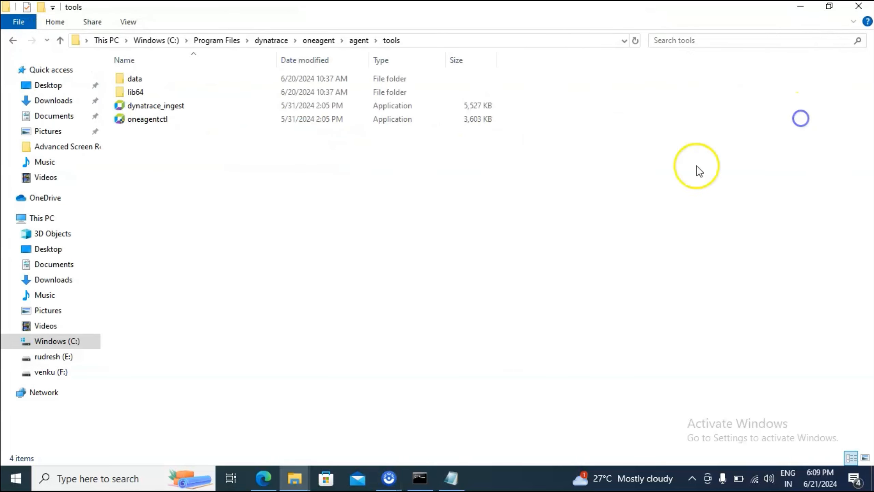
pyautogui.click(419, 478)
pyautogui.rightClick(362, 174)
pyautogui.press('Return')
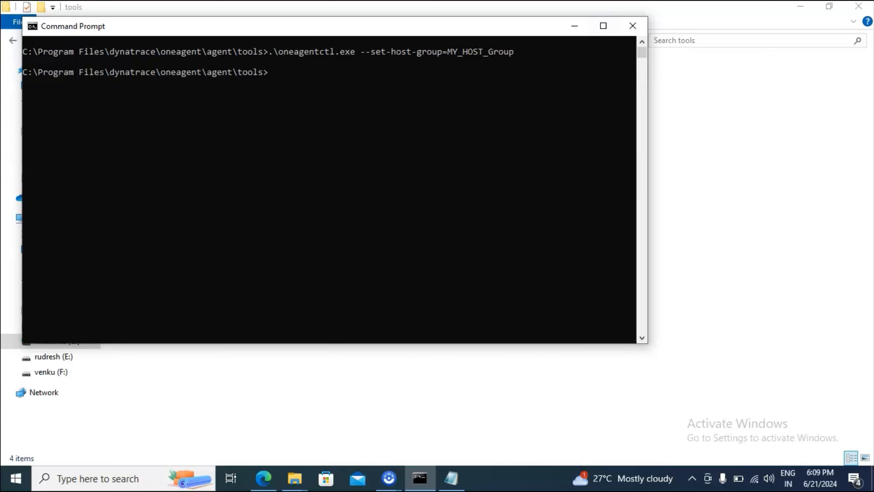
# Minimize Command Prompt, return to Dynatrace in the browser and check the host group of DESKTOP-EJFKB70 under OneAgent deployment
pyautogui.click(582, 25)
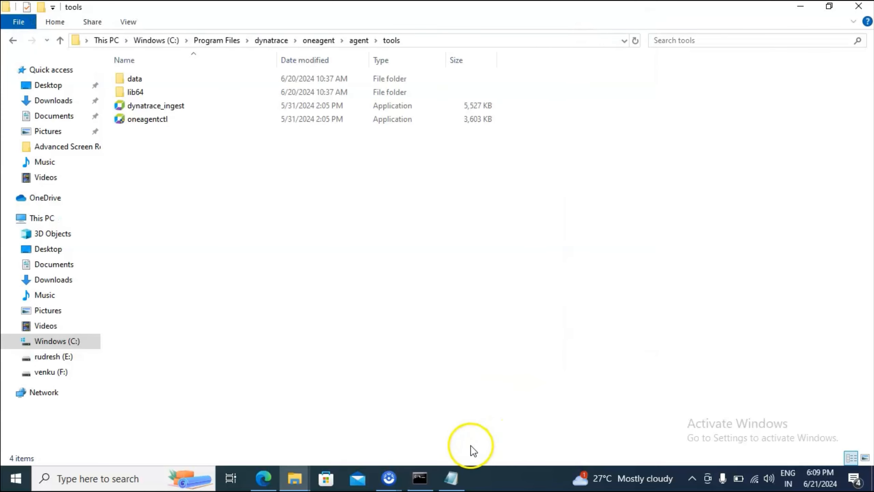
pyautogui.click(267, 477)
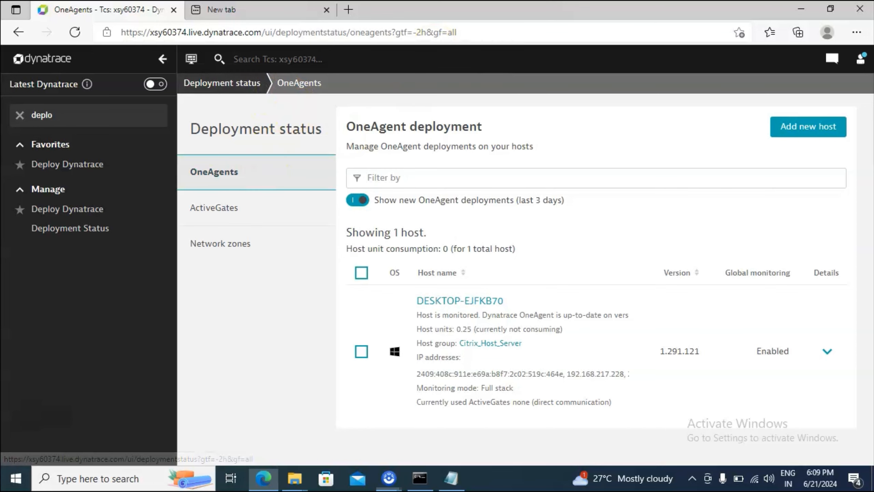
pyautogui.moveTo(180, 155); pyautogui.dragTo(296, 200)
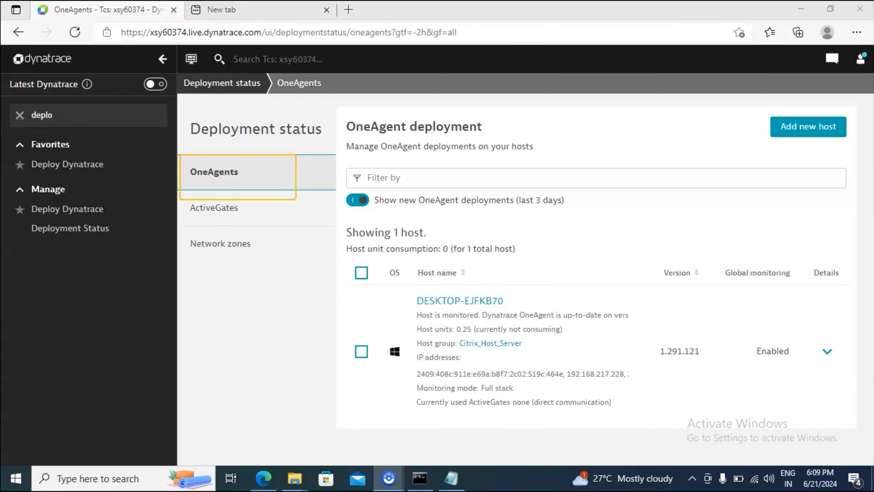
pyautogui.moveTo(407, 331); pyautogui.dragTo(544, 356)
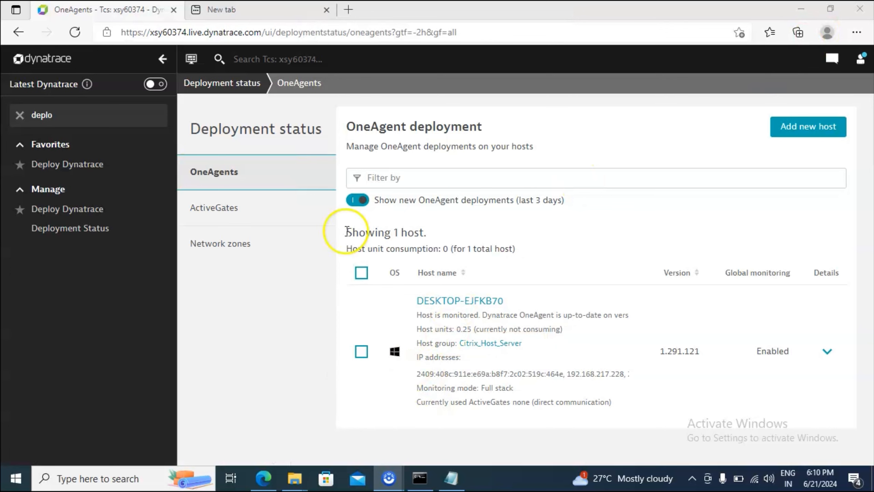
# In the Notepad notes, review the net stop and net start commands for restarting the "dynatrace one agent" service
pyautogui.click(419, 478)
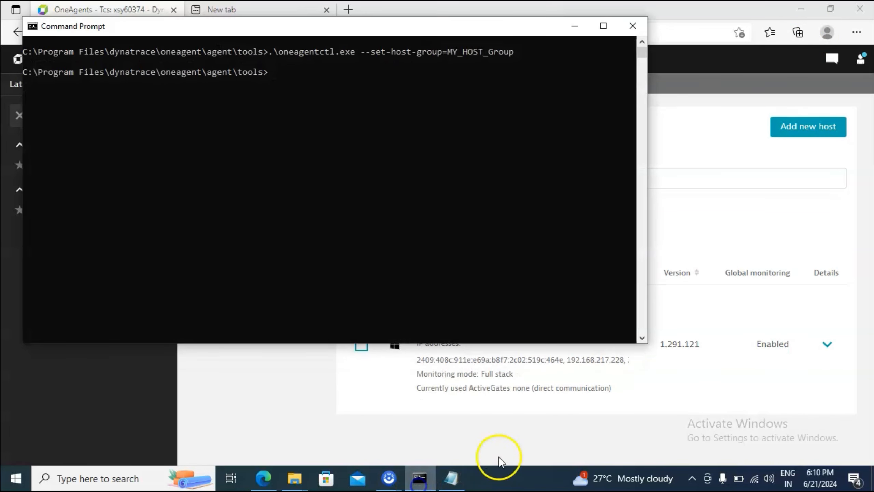
pyautogui.click(452, 478)
pyautogui.moveTo(341, 192); pyautogui.dragTo(43, 178)
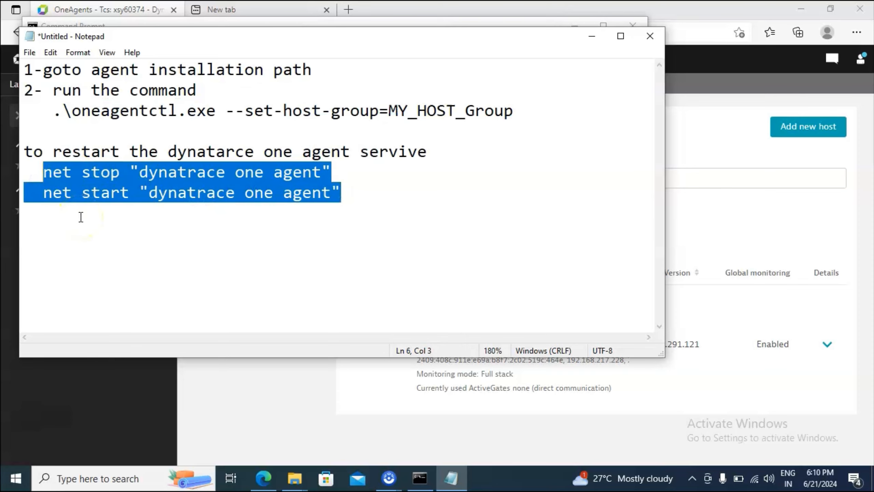
pyautogui.click(363, 201)
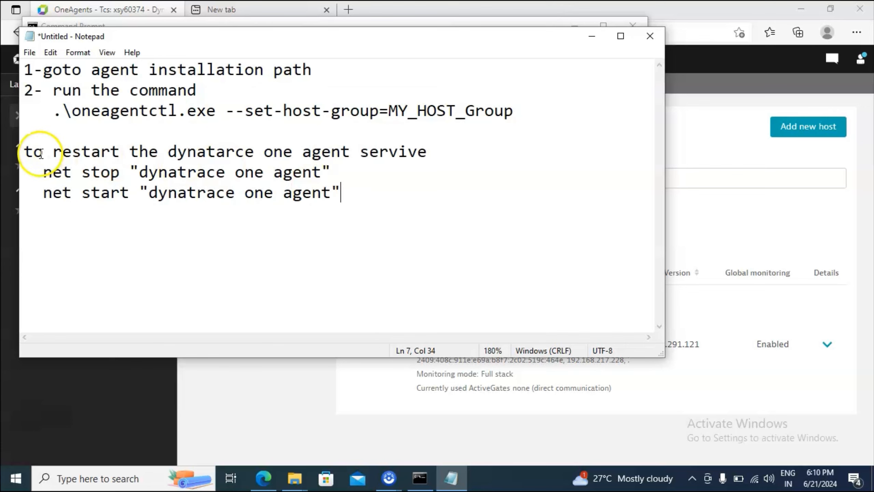
pyautogui.moveTo(43, 172); pyautogui.dragTo(342, 196)
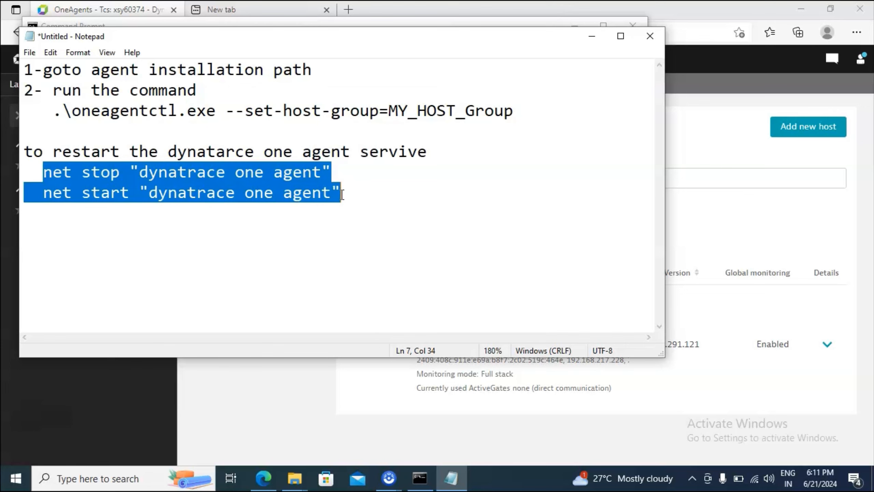
pyautogui.click(234, 254)
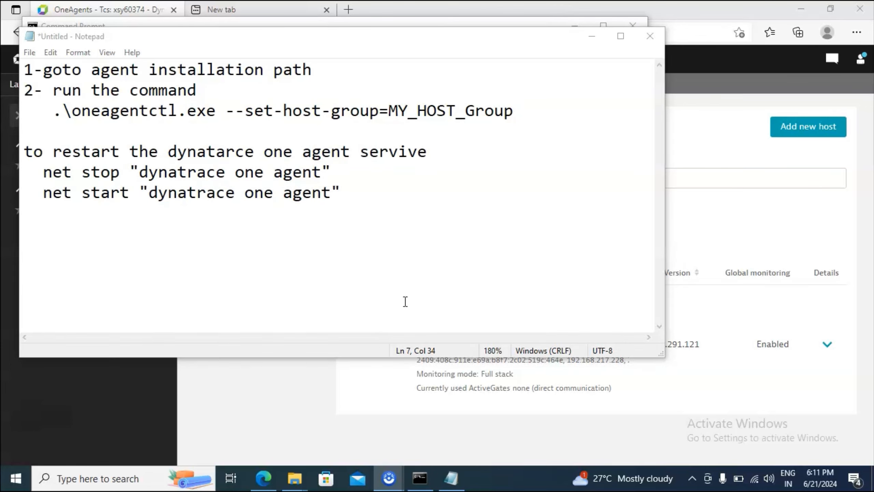